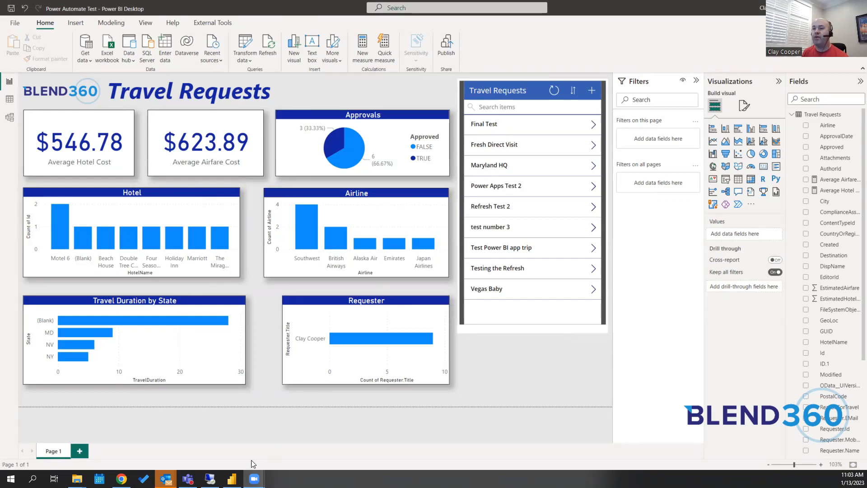
# - Switch to Chrome and compare the Travel Requests list's columns and entries with the Power BI report
pyautogui.click(121, 479)
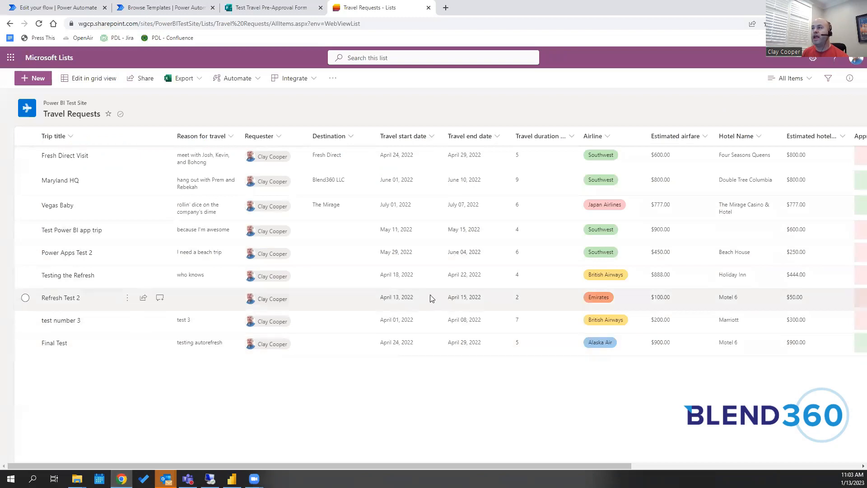
pyautogui.moveTo(388, 464)
pyautogui.mouseDown()
pyautogui.moveTo(411, 463)
pyautogui.moveTo(398, 465)
pyautogui.mouseUp()
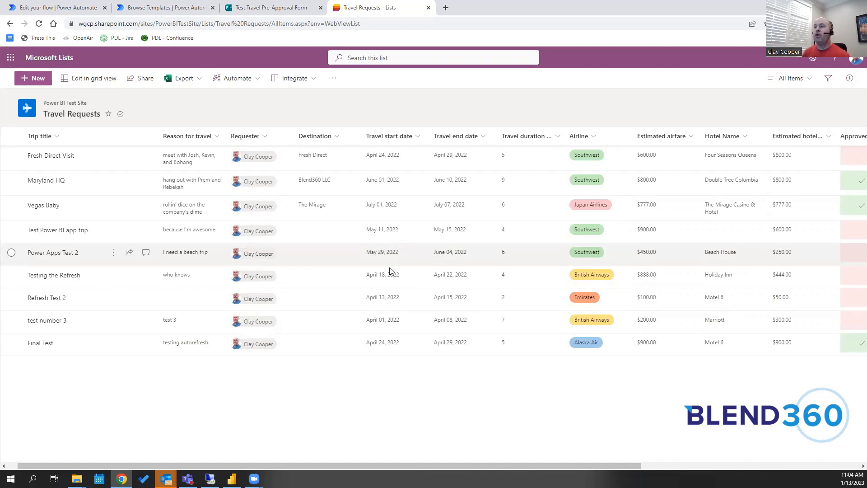
pyautogui.click(231, 478)
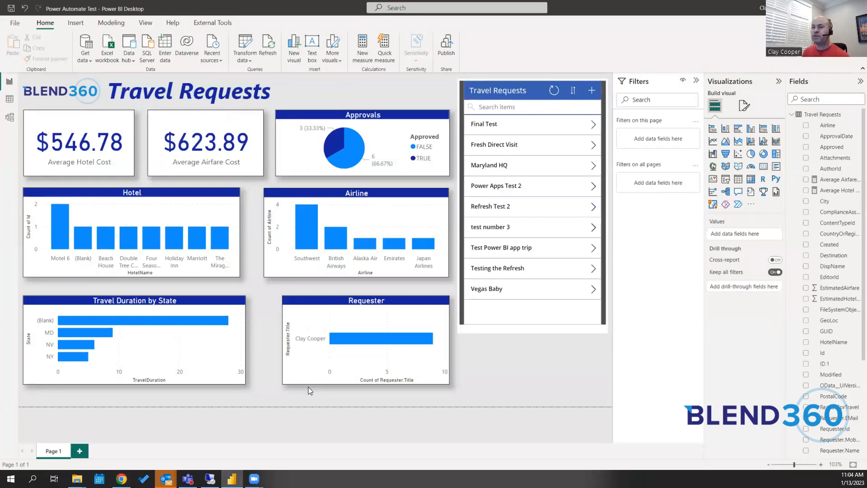
pyautogui.hotkey('alt', 'Tab')
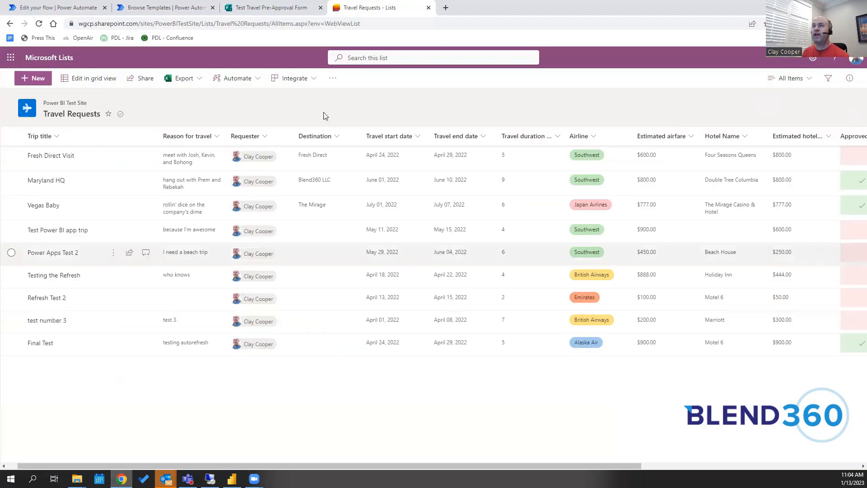
# - Open the Test Travel Pre-Approval Form, sign in with the first listed work account, and review its questions through the estimated misc. expenses
pyautogui.click(251, 9)
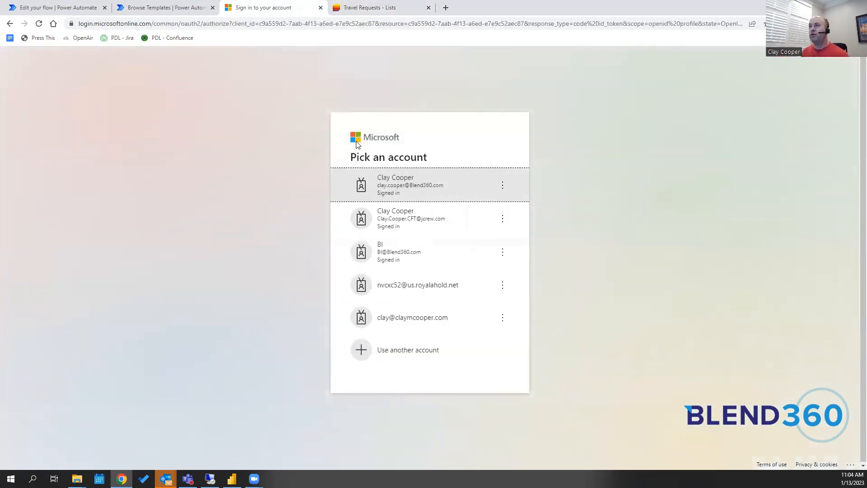
pyautogui.click(418, 190)
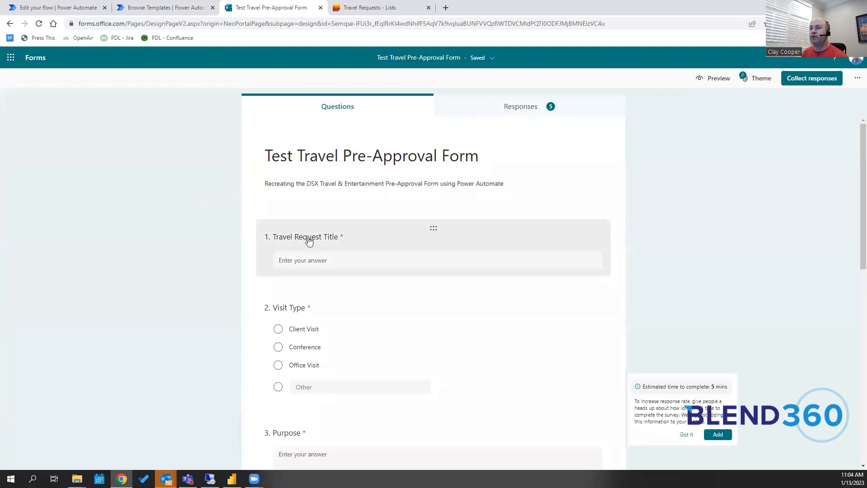
pyautogui.scroll(-1, 316, 266)
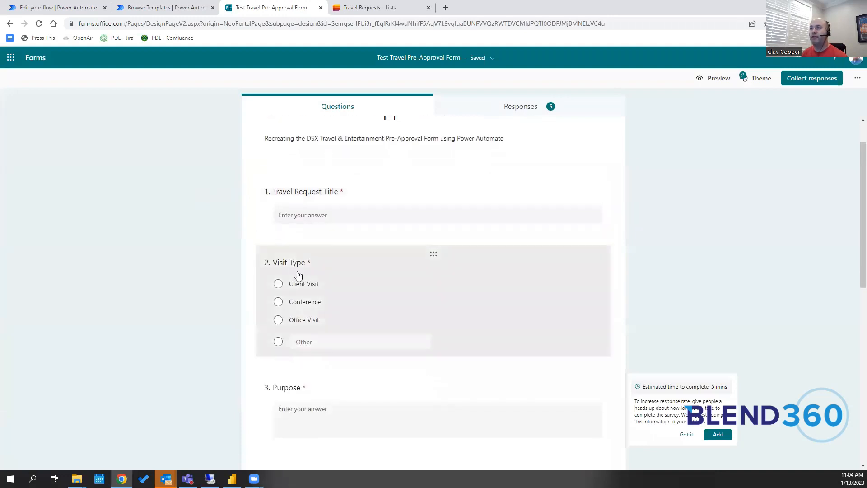
pyautogui.scroll(-2, 298, 276)
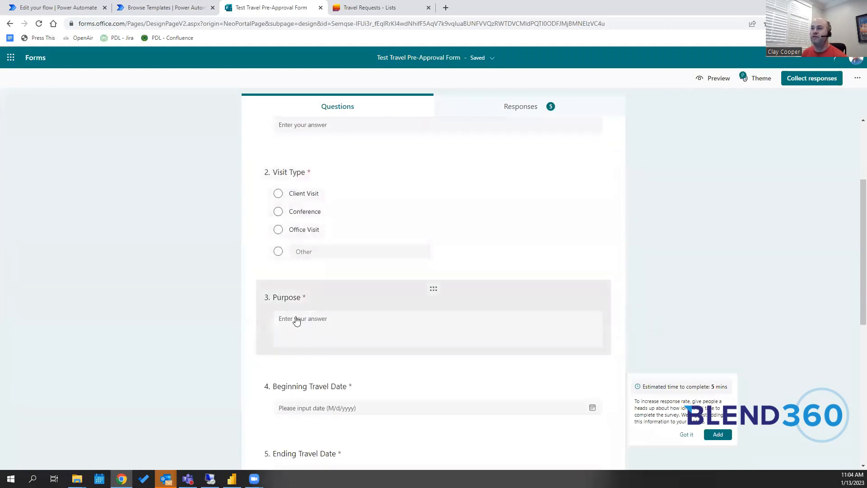
pyautogui.scroll(-4, 296, 321)
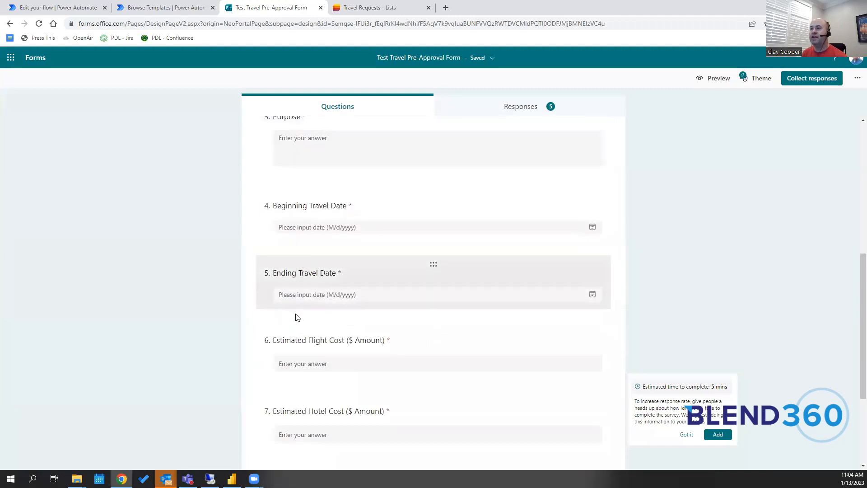
pyautogui.scroll(-3, 297, 317)
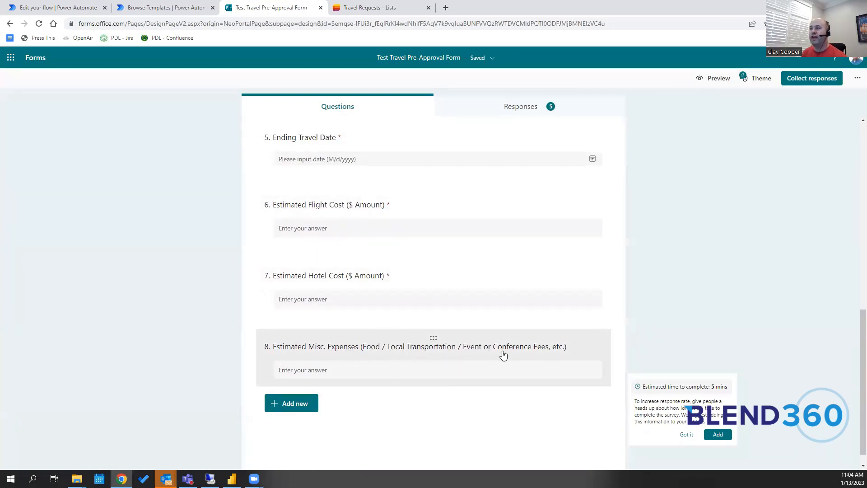
# - Browse the Power Automate templates matching "power bi" to see which triggers and actions are available
pyautogui.click(372, 11)
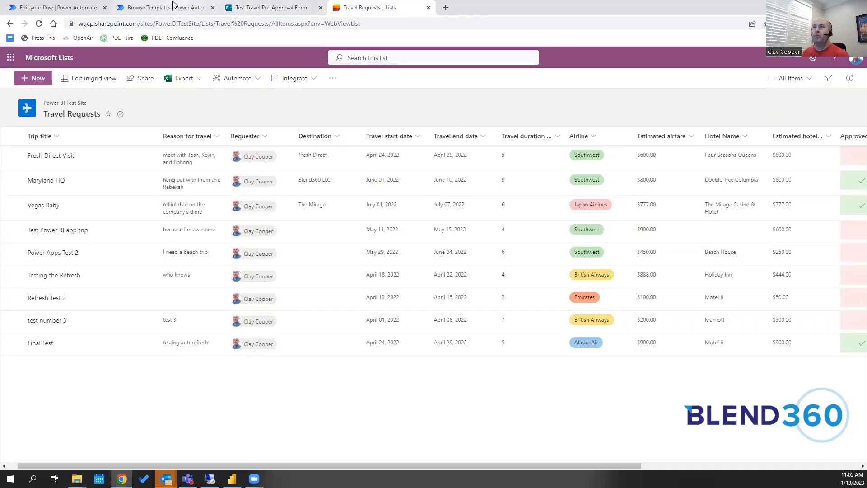
pyautogui.moveTo(171, 8)
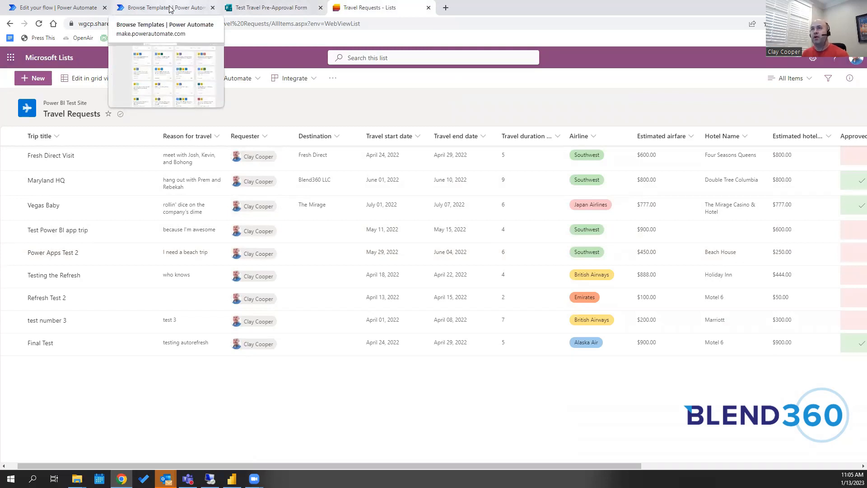
pyautogui.click(170, 8)
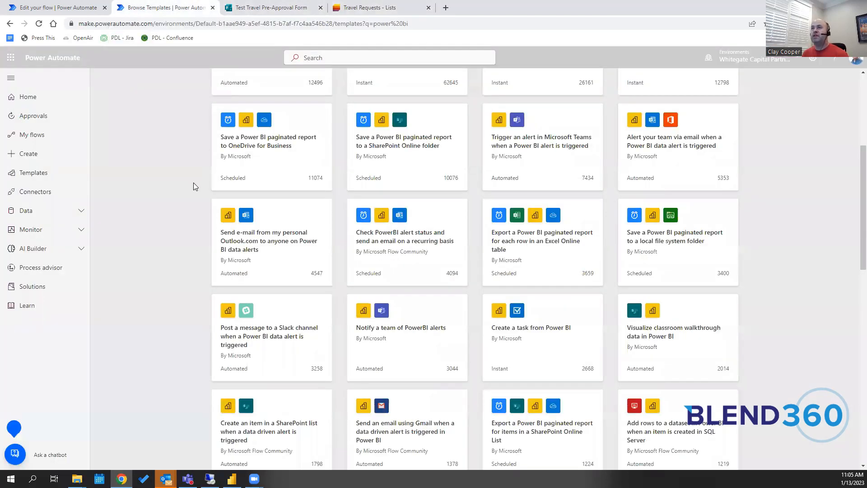
pyautogui.scroll(5, 193, 183)
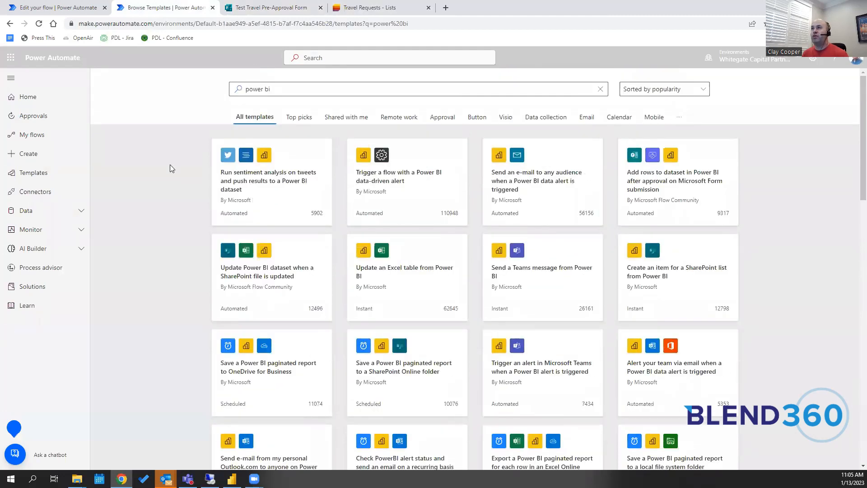
pyautogui.click(285, 88)
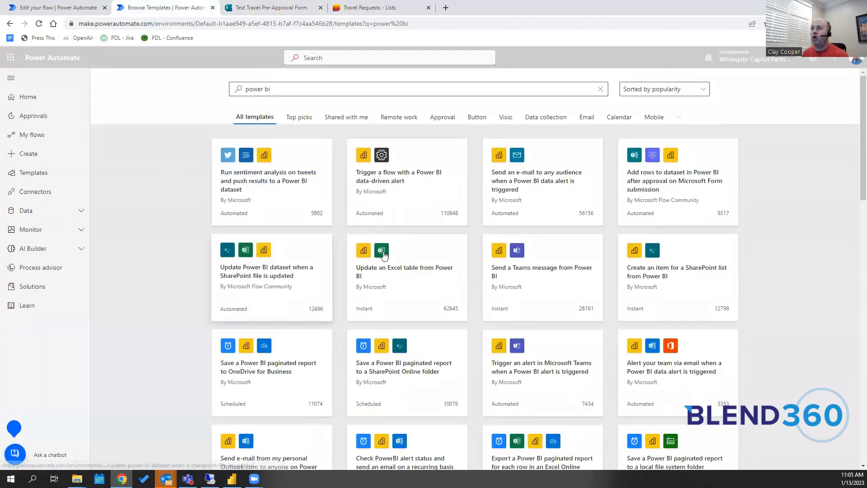
pyautogui.scroll(-2, 406, 278)
pyautogui.scroll(-1, 407, 277)
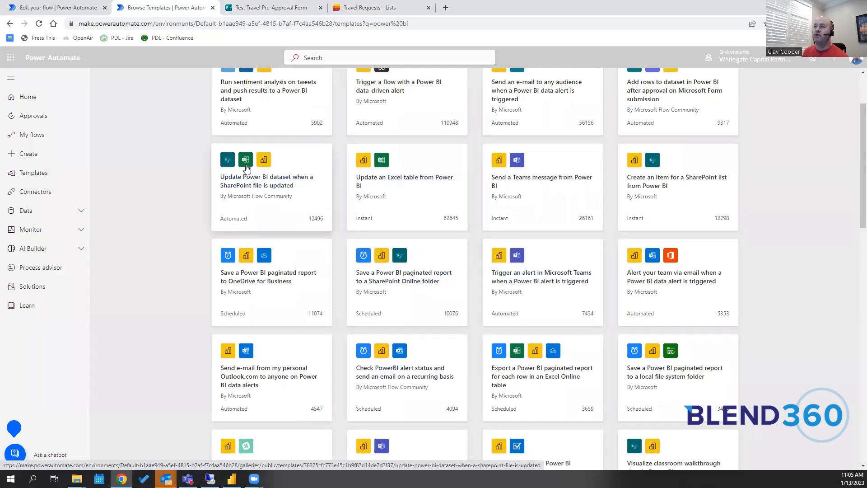
pyautogui.scroll(2, 246, 168)
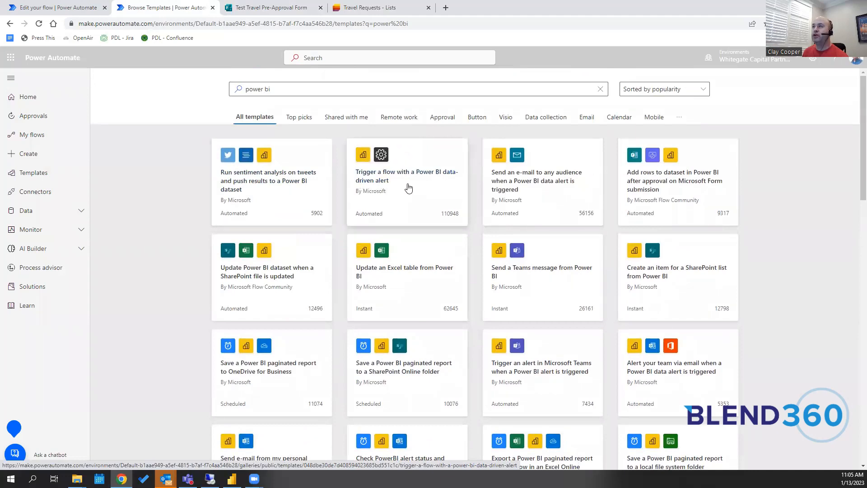
pyautogui.scroll(-9, 409, 187)
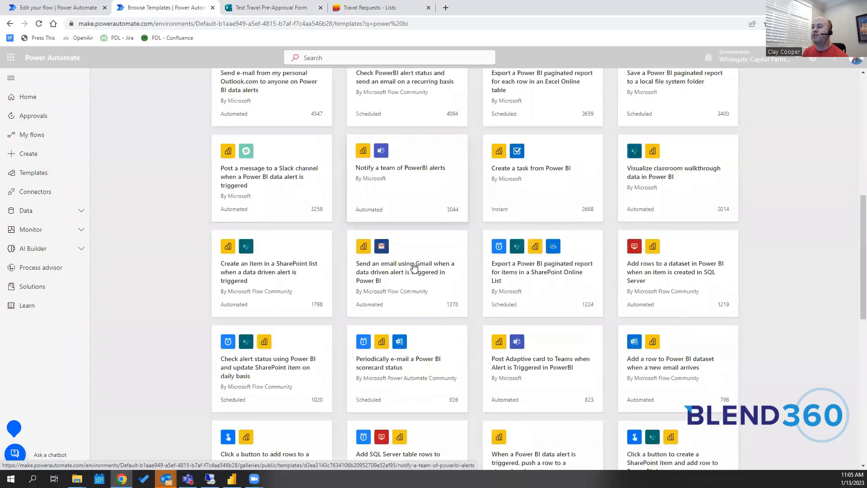
pyautogui.scroll(-5, 414, 268)
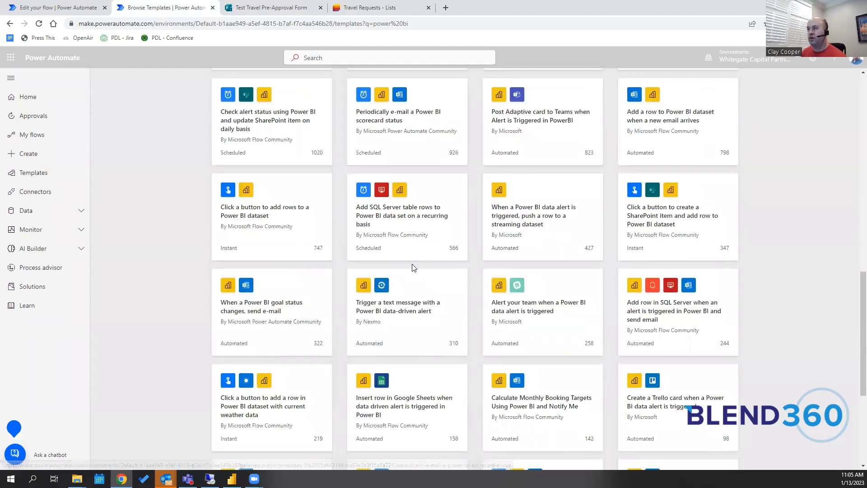
pyautogui.scroll(2, 414, 267)
pyautogui.scroll(5, 413, 269)
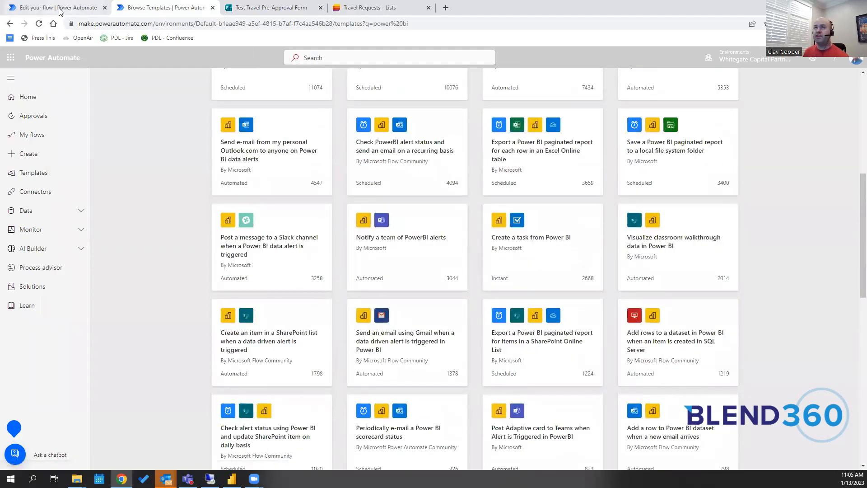
# - Open the Travel Request Flow and examine its new-item trigger, dataset refresh and Get manager (V2) actions
pyautogui.click(60, 11)
pyautogui.scroll(4, 143, 167)
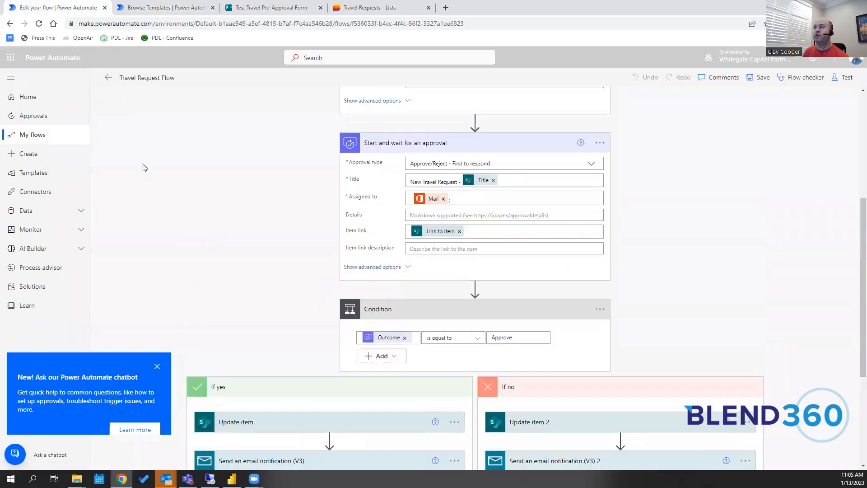
pyautogui.scroll(5, 144, 167)
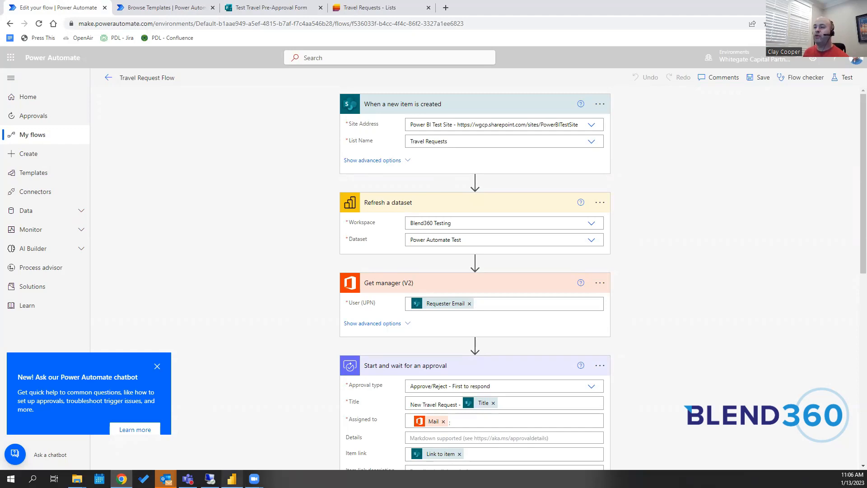
pyautogui.click(231, 478)
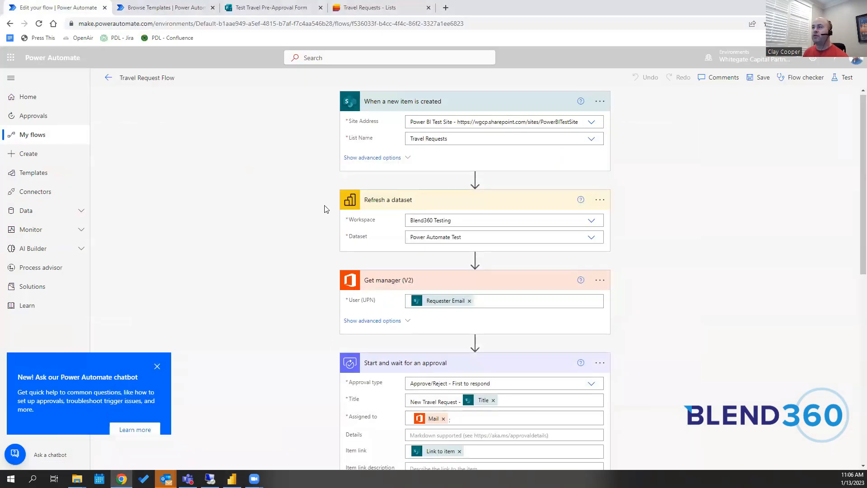
pyautogui.scroll(-1, 325, 208)
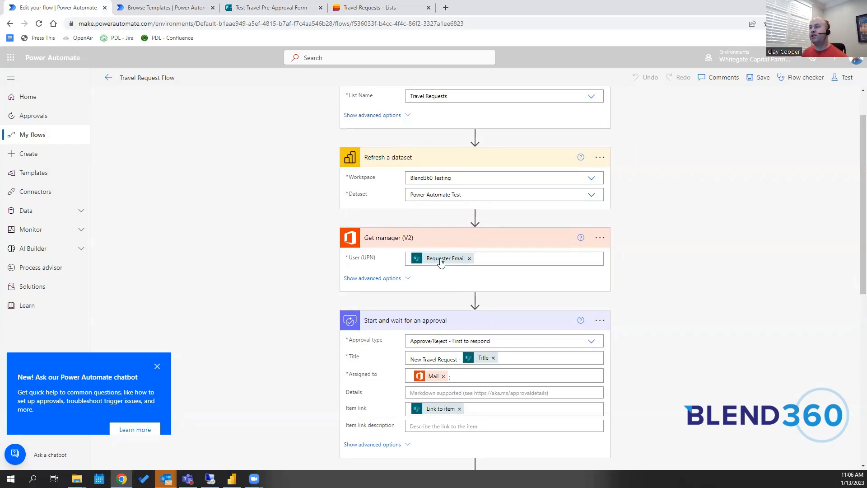
pyautogui.moveTo(441, 262)
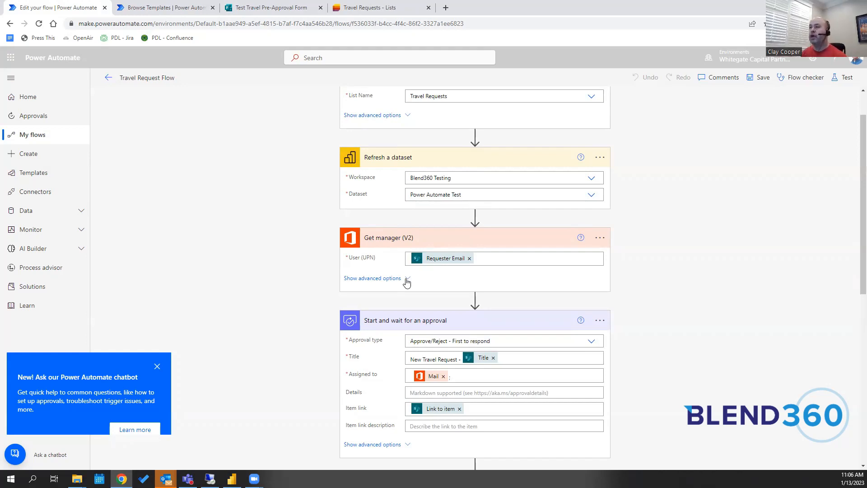
# - Examine the flow's approval action, the outcome condition, and the actions in its yes and no branches
pyautogui.scroll(-2, 407, 282)
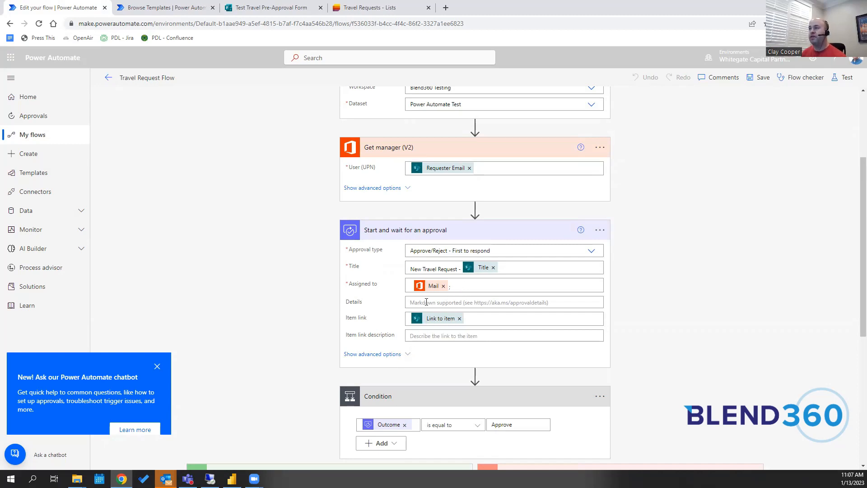
pyautogui.scroll(-3, 413, 301)
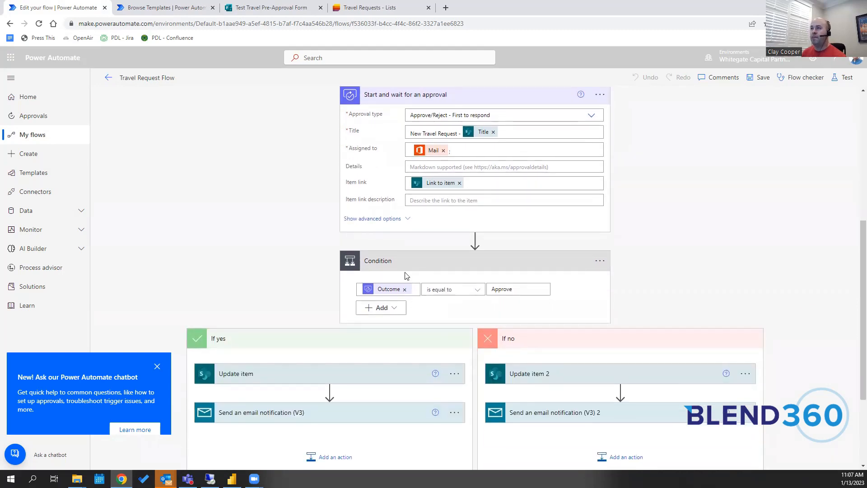
pyautogui.scroll(-1, 402, 272)
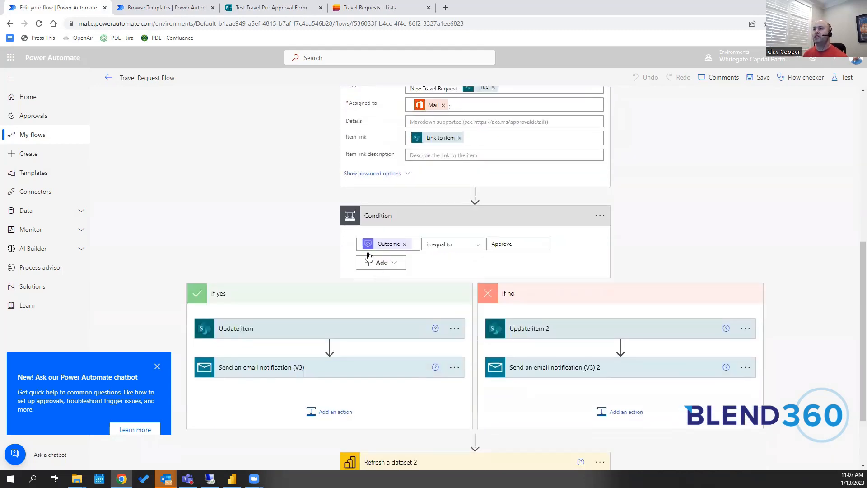
pyautogui.scroll(-1, 386, 234)
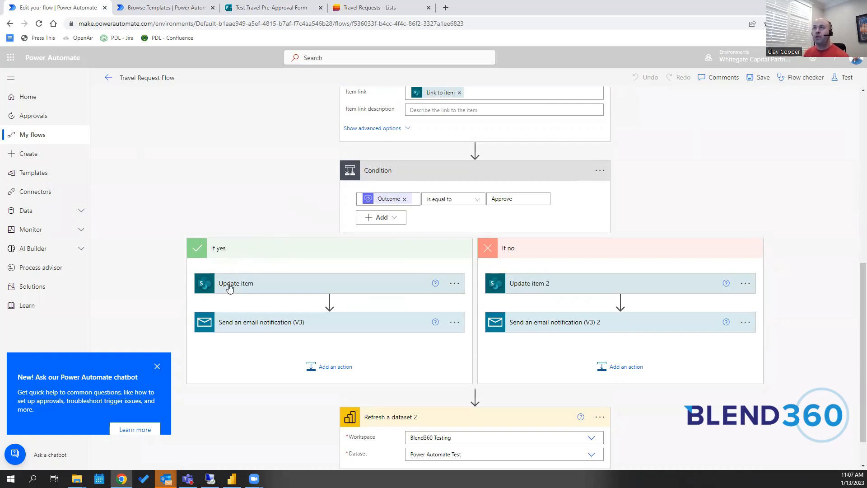
# - Check the approval columns in the Travel Requests list and revisit the pre-approval form
pyautogui.click(377, 6)
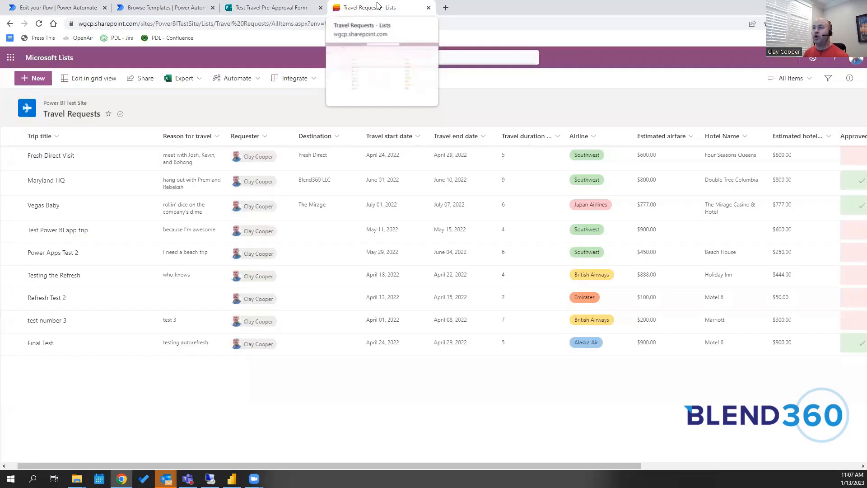
pyautogui.moveTo(279, 467); pyautogui.dragTo(367, 467)
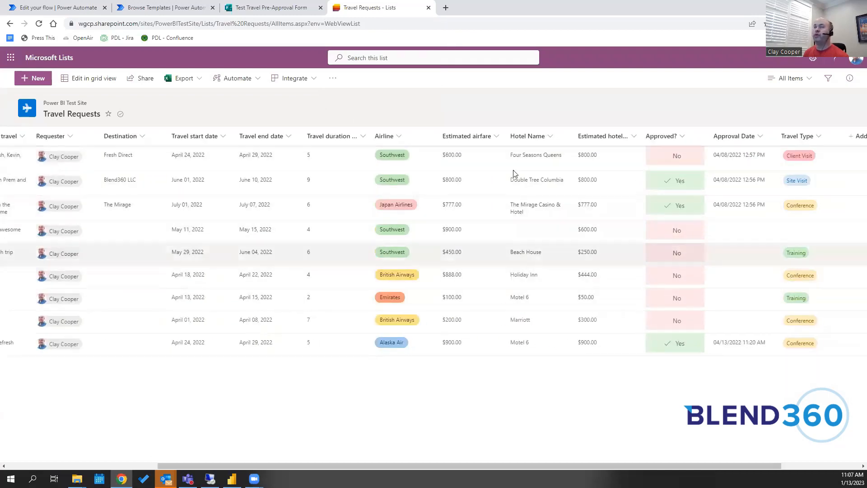
pyautogui.click(275, 10)
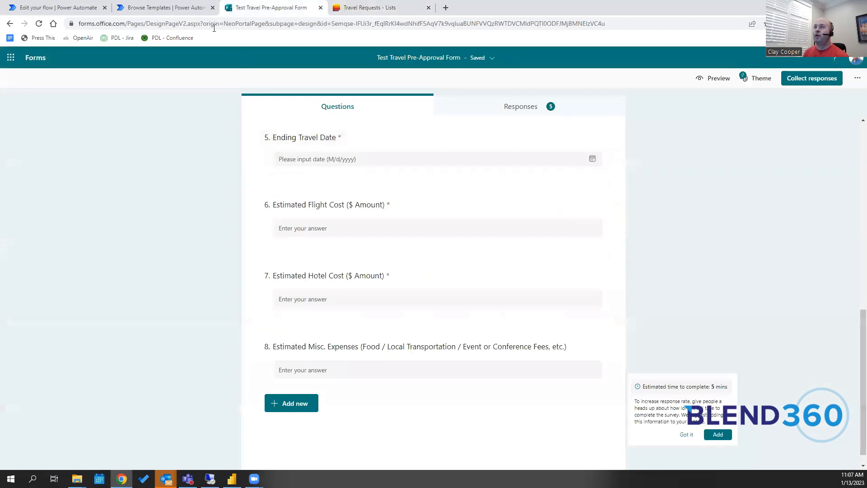
# - Return to the Travel Request Flow, dismiss the chatbot notice, and inspect the final Refresh a dataset 2 action
pyautogui.click(62, 11)
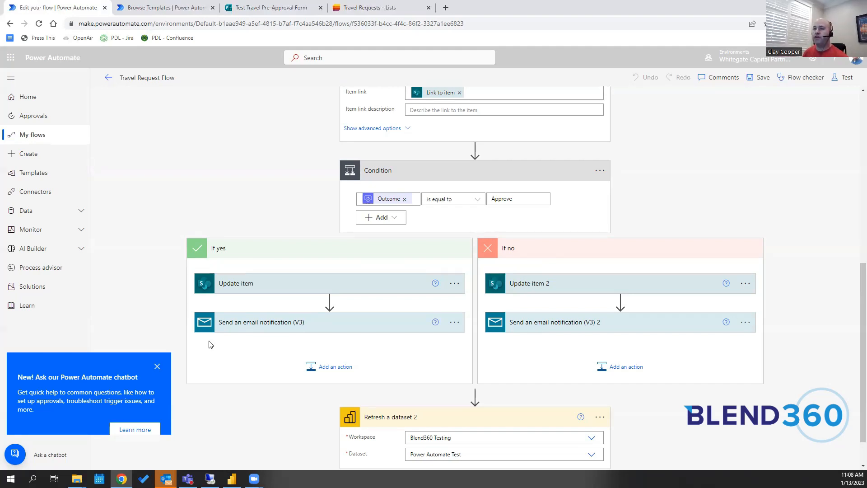
pyautogui.click(157, 366)
pyautogui.scroll(-1, 445, 363)
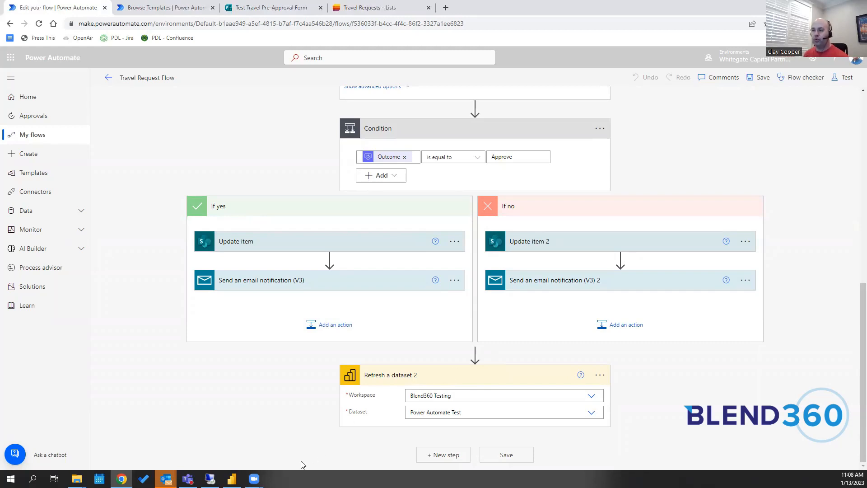
pyautogui.moveTo(231, 479)
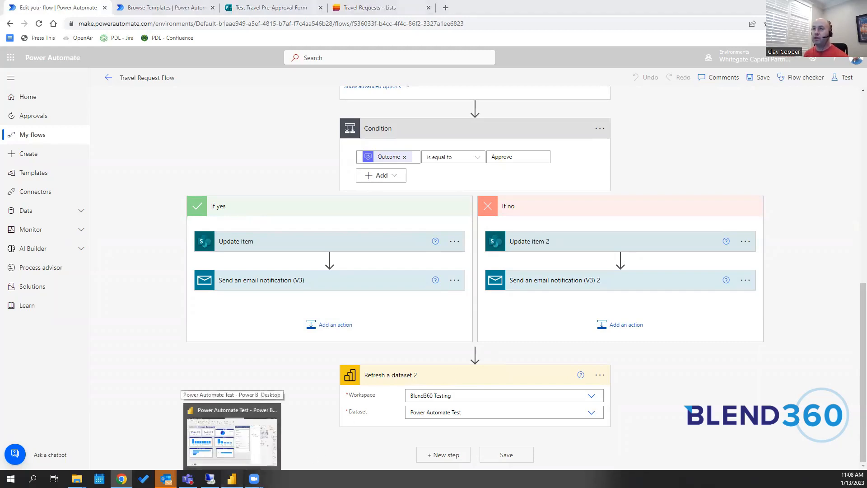
# - Switch to the Power Automate Test report in Power BI Desktop and view the Maryland HQ request's details in the embedded app
pyautogui.click(232, 435)
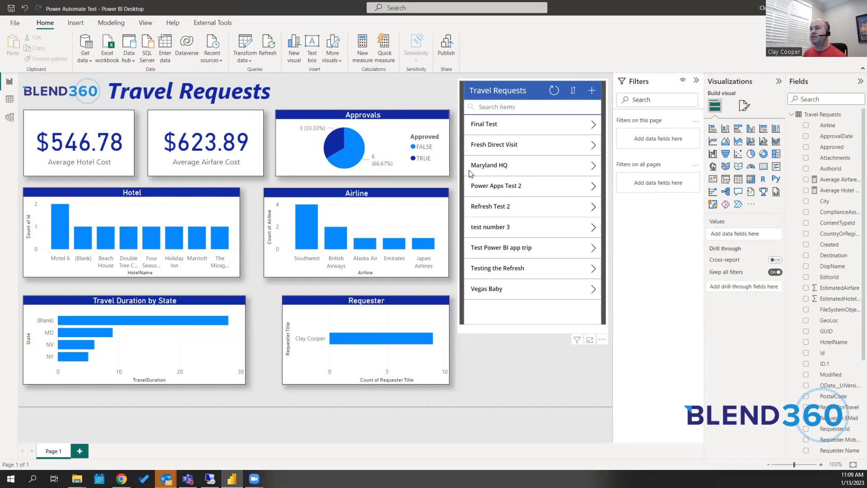
pyautogui.click(594, 167)
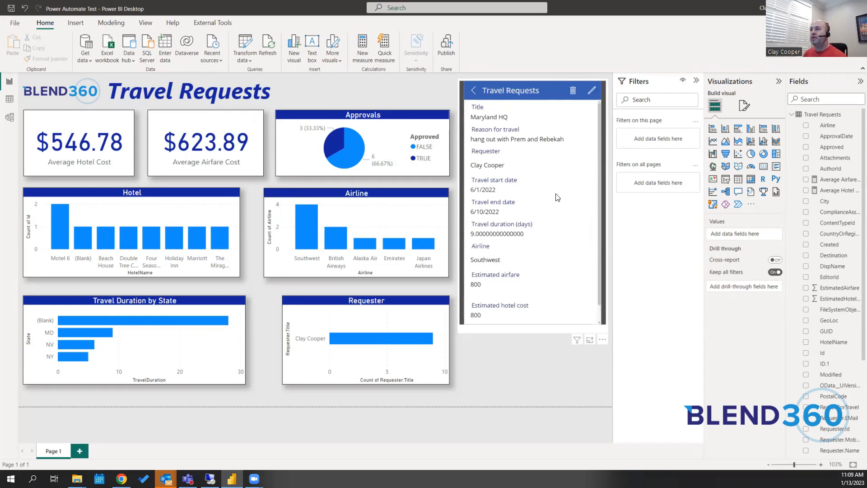
pyautogui.scroll(-1, 557, 197)
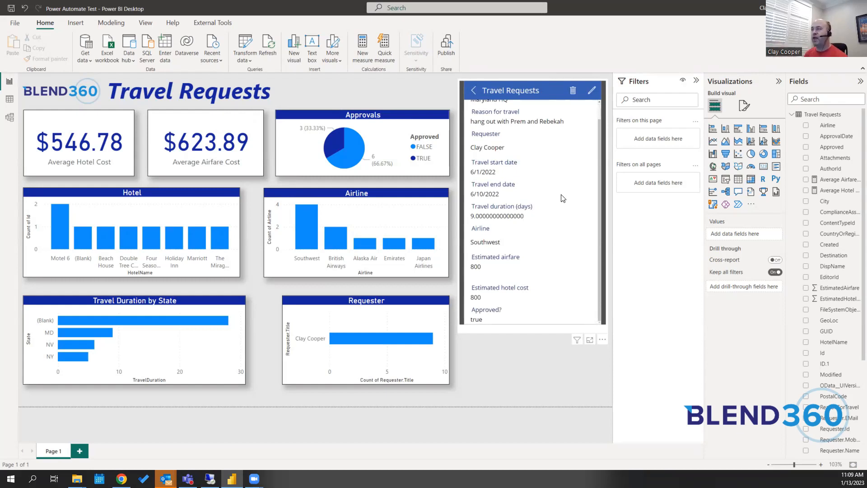
# - Open the Maryland HQ request for editing, review its fields down to the Approved? toggle, and leave without saving
pyautogui.click(590, 91)
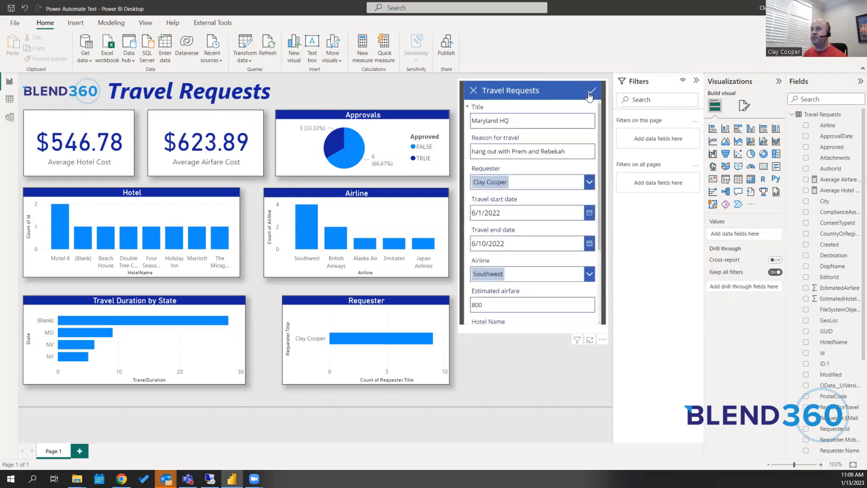
pyautogui.scroll(-3, 529, 181)
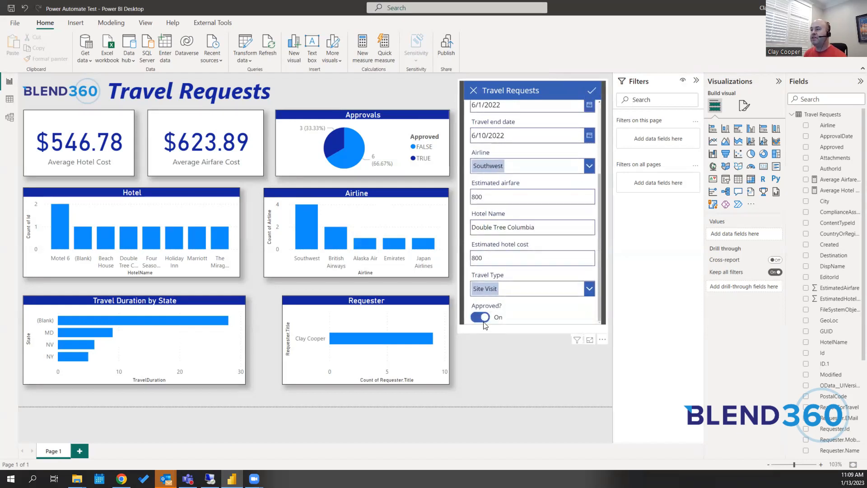
pyautogui.scroll(1, 502, 243)
pyautogui.scroll(2, 506, 251)
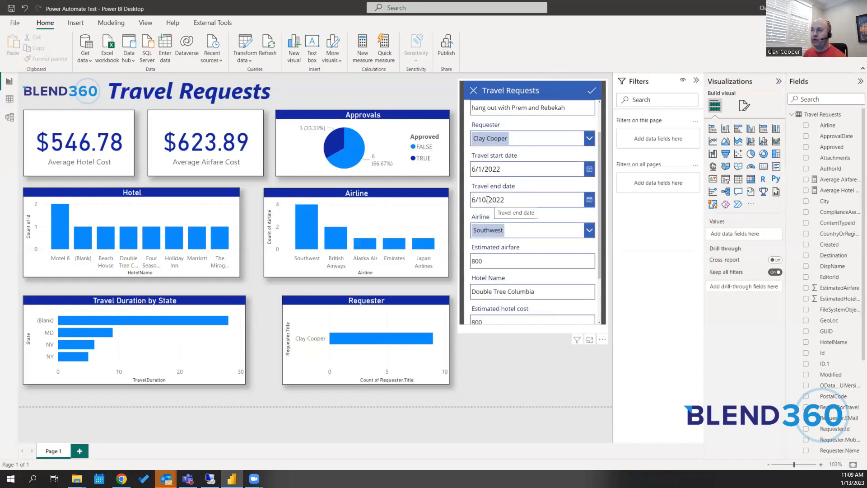
pyautogui.scroll(-3, 487, 199)
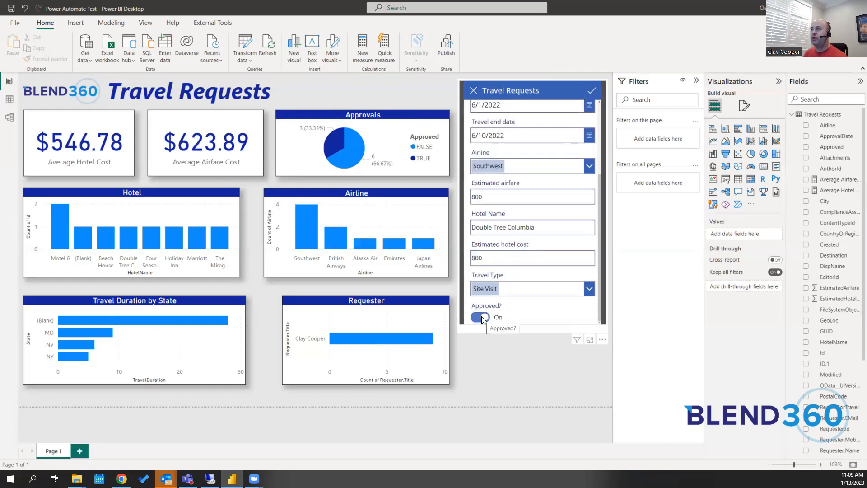
pyautogui.click(474, 93)
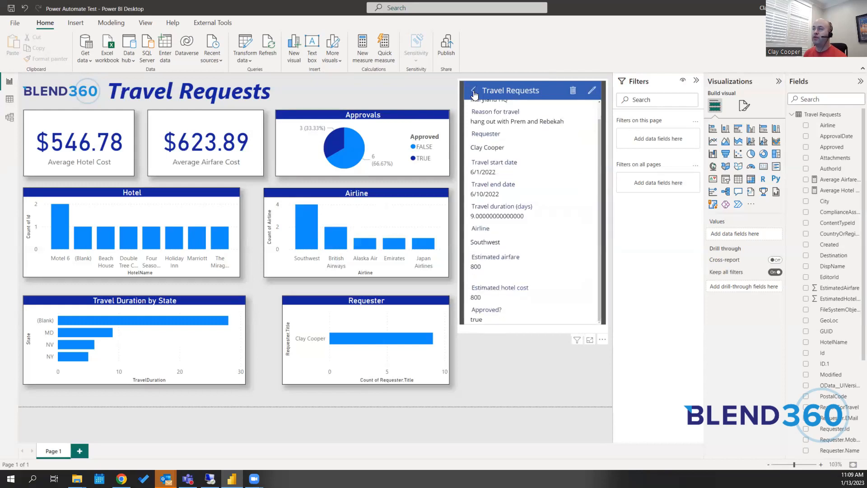
# - Cross-highlight the report by the FALSE slice of the Approvals pie chart and return the embedded app to its request list
pyautogui.click(343, 159)
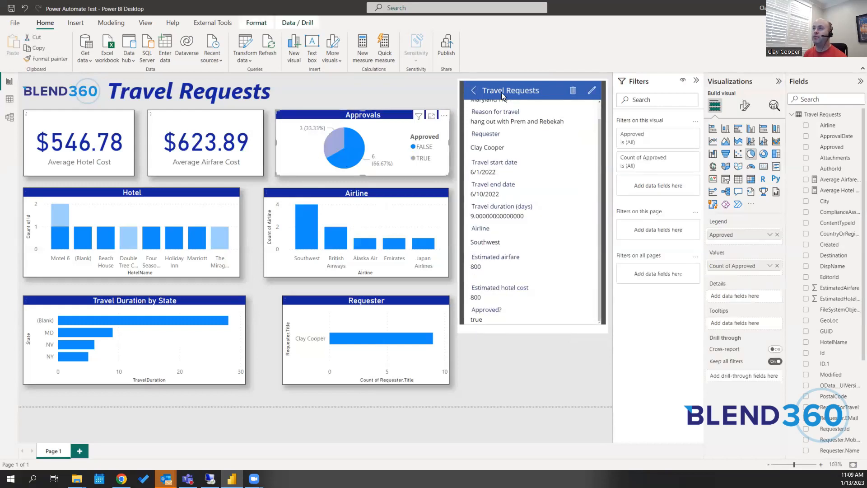
pyautogui.click(478, 93)
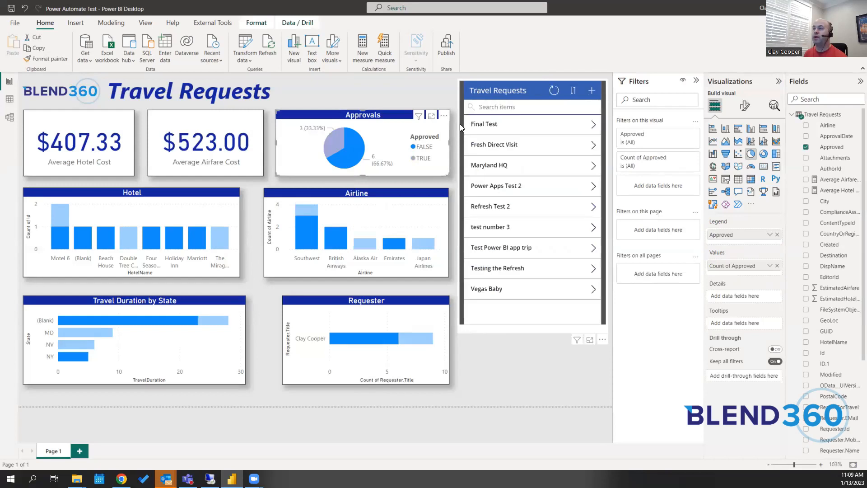
pyautogui.moveTo(354, 163)
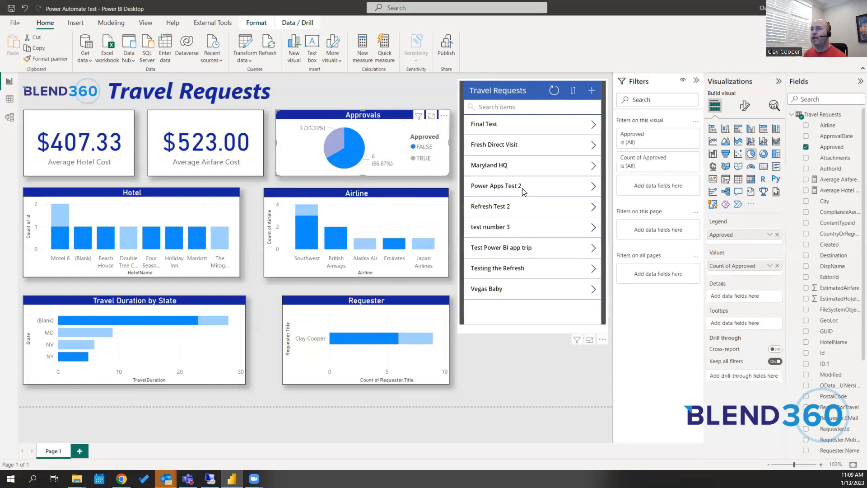
# - Open the Power Apps Test 2 request for editing and switch its Approved? toggle on
pyautogui.click(593, 186)
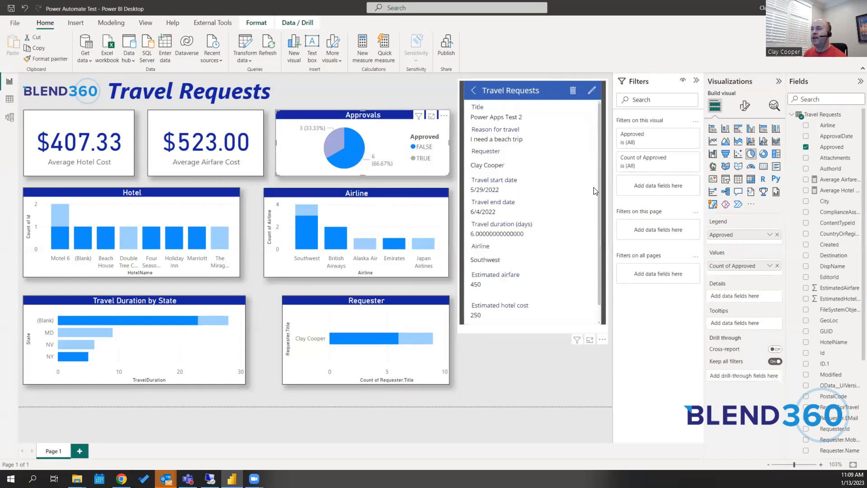
pyautogui.scroll(-1, 520, 230)
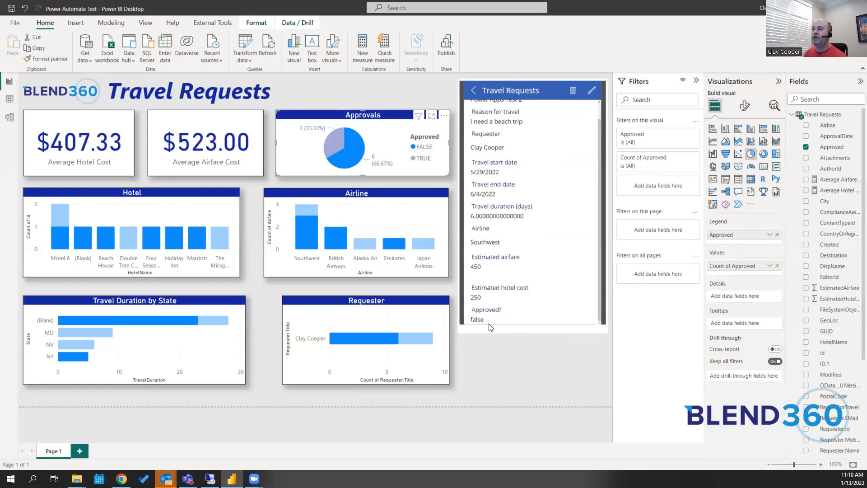
pyautogui.click(591, 93)
pyautogui.scroll(-5, 544, 252)
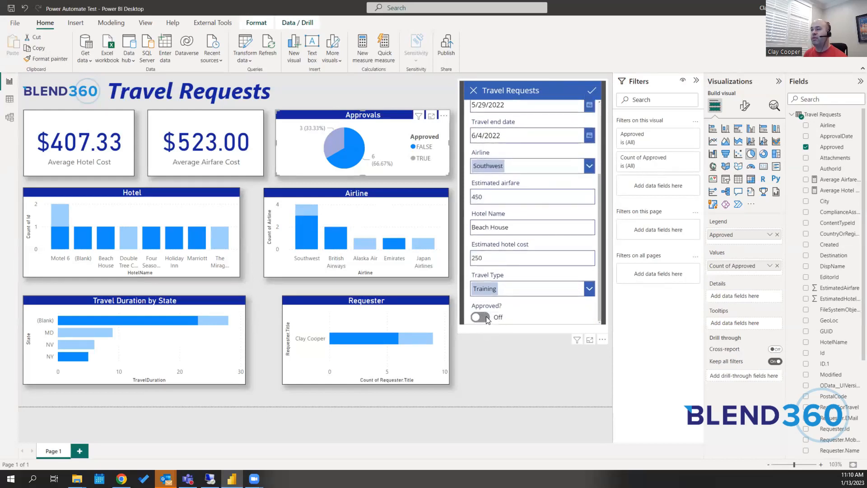
pyautogui.click(486, 317)
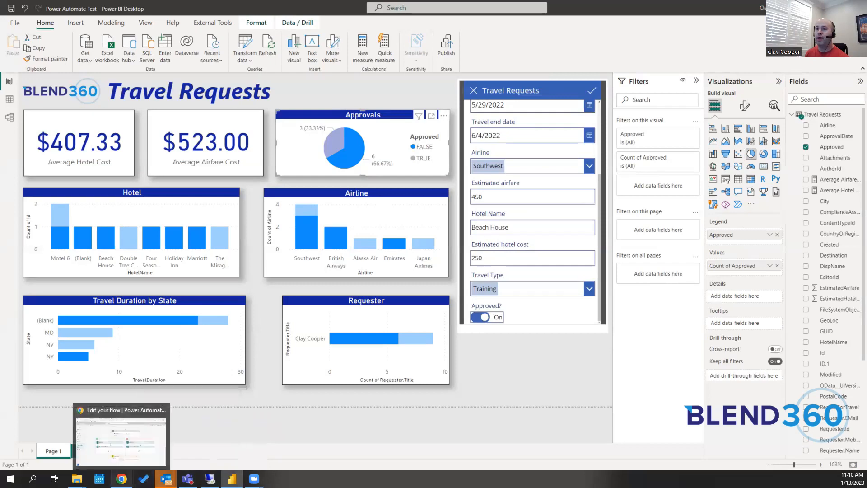
# - Switch to the Travel Request Flow in Power Automate and review the whole sequence from the new-item trigger to the final dataset refresh
pyautogui.click(121, 435)
pyautogui.scroll(7, 339, 361)
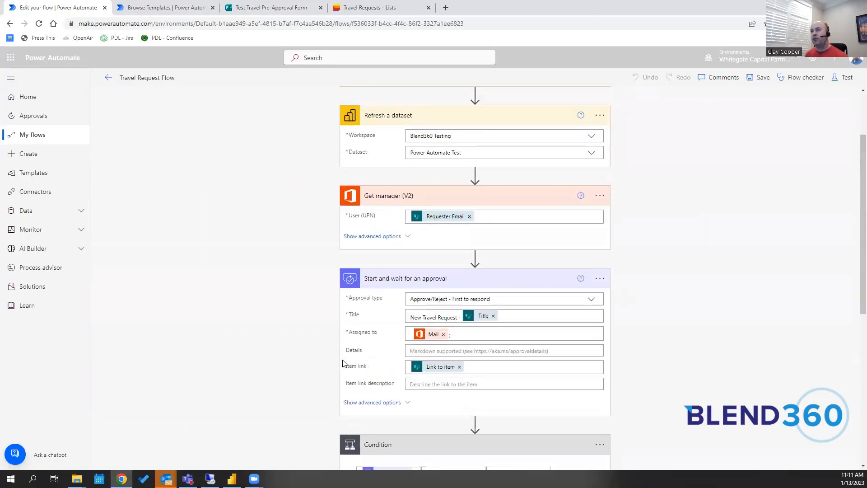
pyautogui.scroll(2, 343, 363)
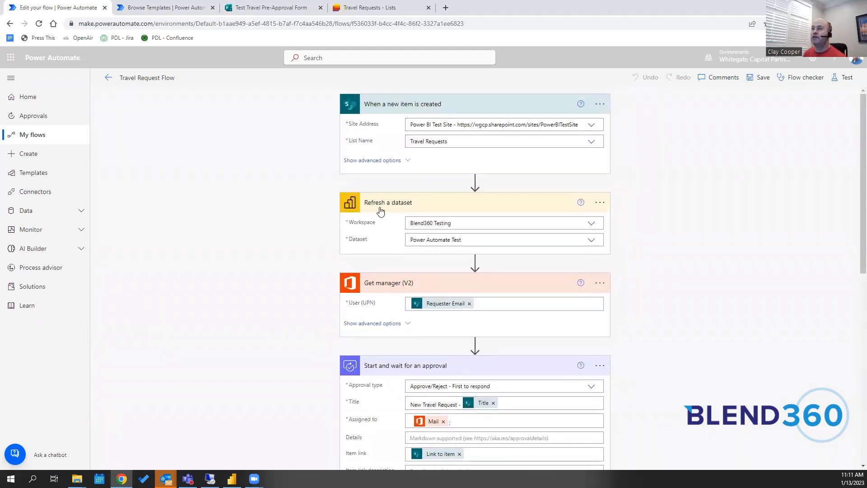
pyautogui.scroll(-4, 378, 215)
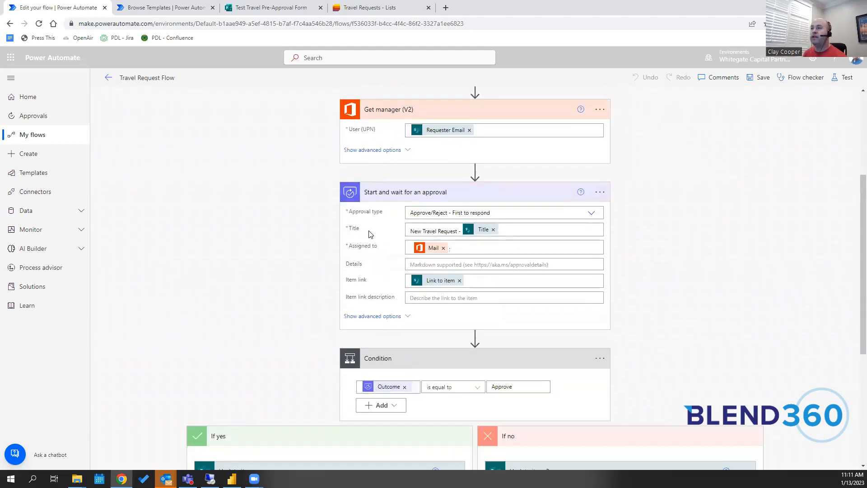
pyautogui.scroll(-5, 369, 234)
pyautogui.scroll(8, 372, 261)
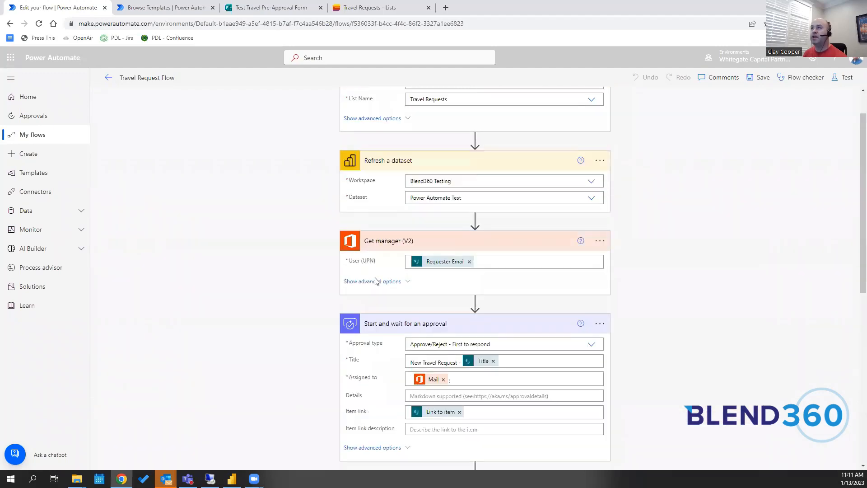
pyautogui.scroll(1, 379, 270)
pyautogui.scroll(-5, 392, 289)
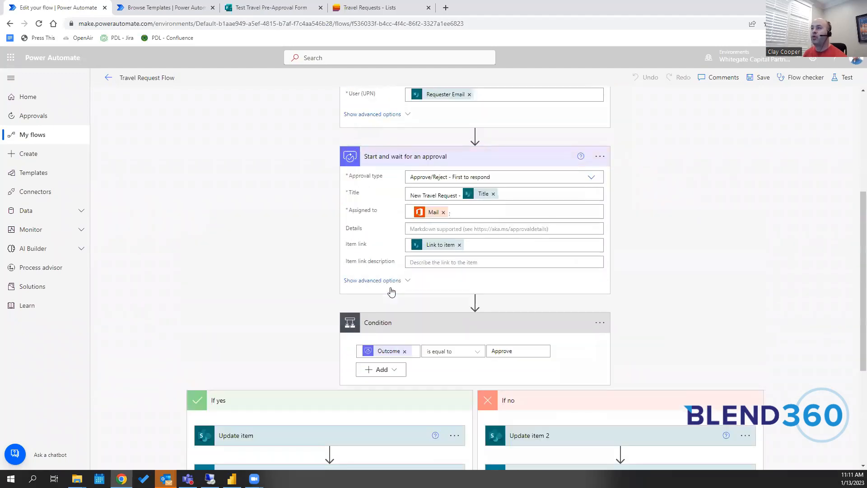
pyautogui.scroll(-4, 391, 291)
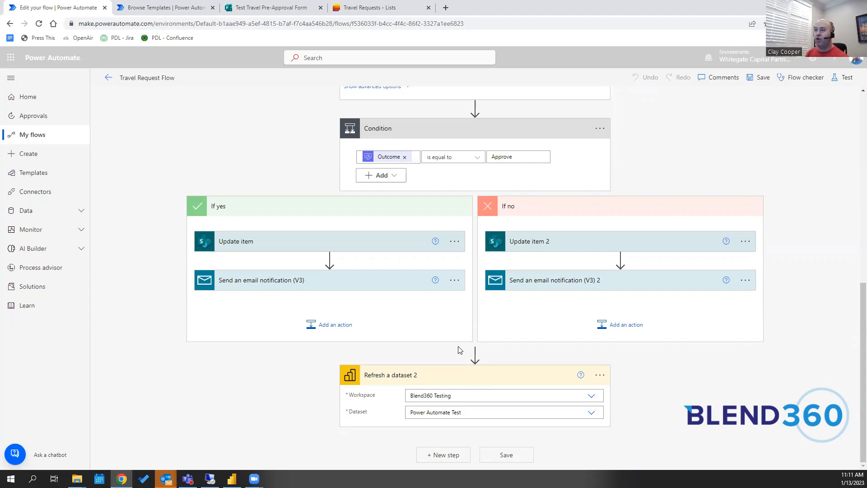
pyautogui.scroll(4, 459, 350)
pyautogui.scroll(5, 458, 350)
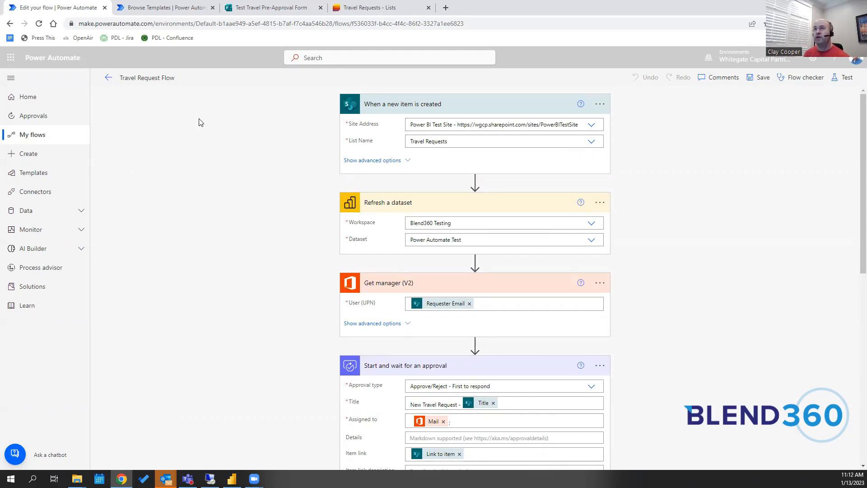
# - Go to the Power Automate template results for "power bi" and browse the available Power BI flow templates
pyautogui.click(188, 8)
pyautogui.scroll(7, 327, 232)
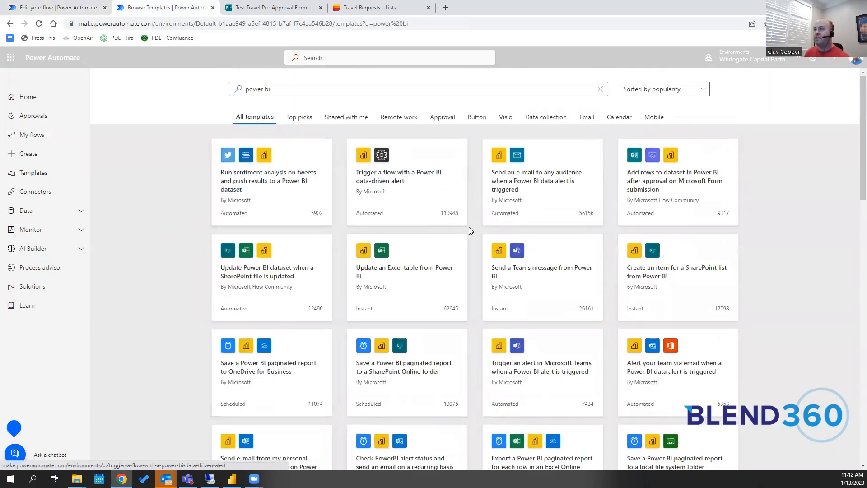
pyautogui.scroll(-1, 226, 304)
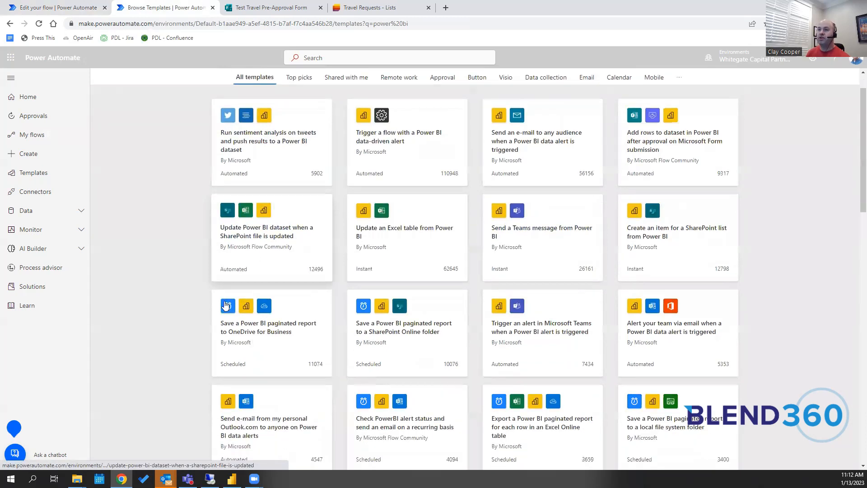